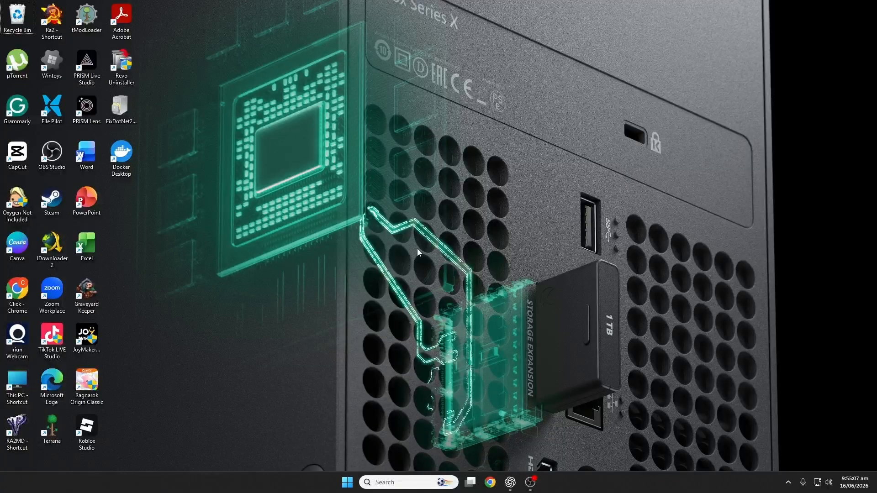
Switch to the Odysseus installation guide in ChatGPT and download the latest x64 Git for Windows installer from its linked page.
click(510, 482)
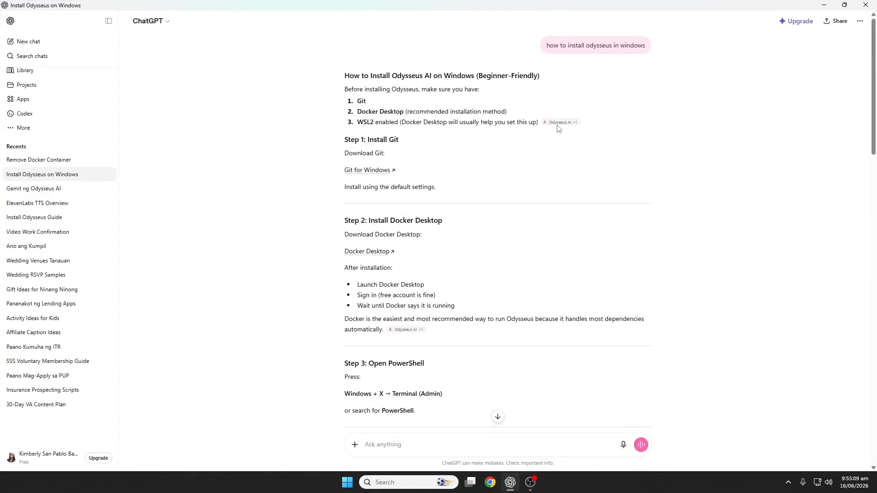
click(374, 171)
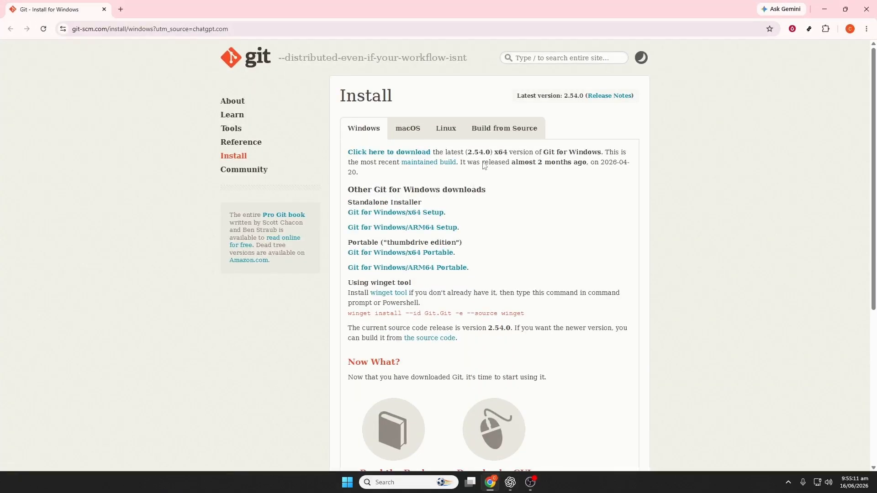
click(407, 156)
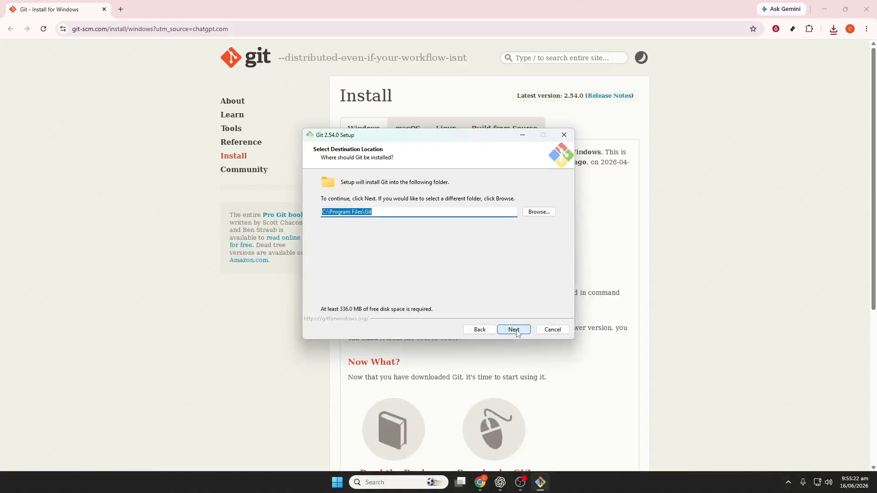
Install Git 2.54.0 into C:\Program Files\Git with an additional desktop icon, and finish the setup without viewing the release notes.
click(513, 329)
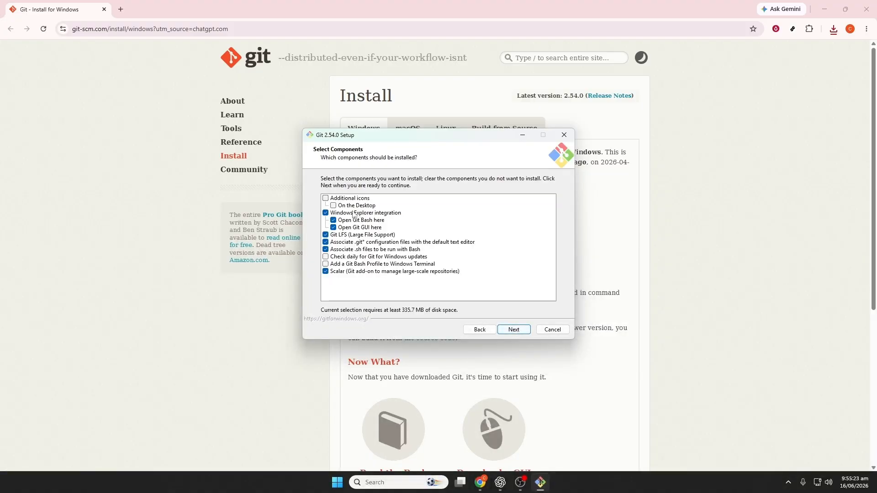
click(349, 201)
click(519, 328)
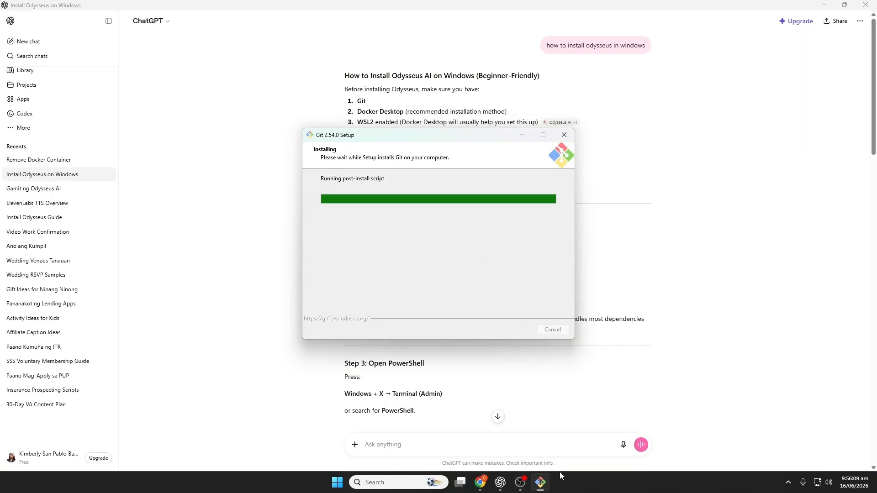
click(447, 224)
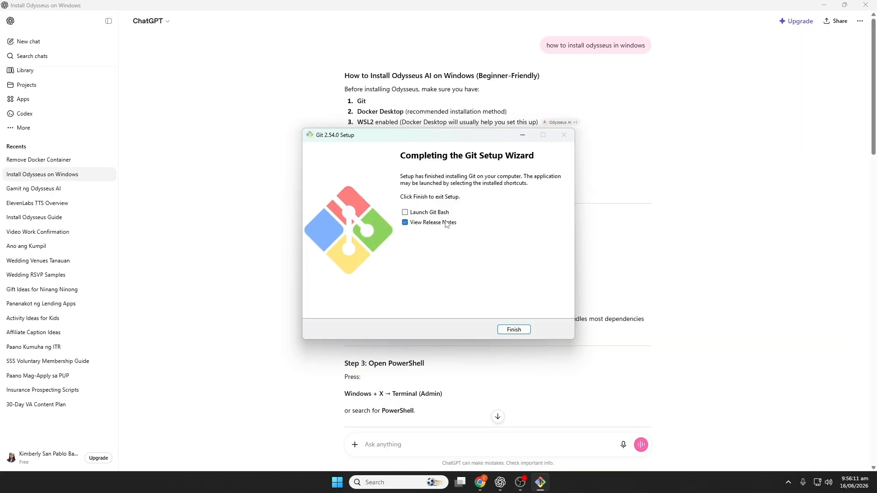
click(514, 330)
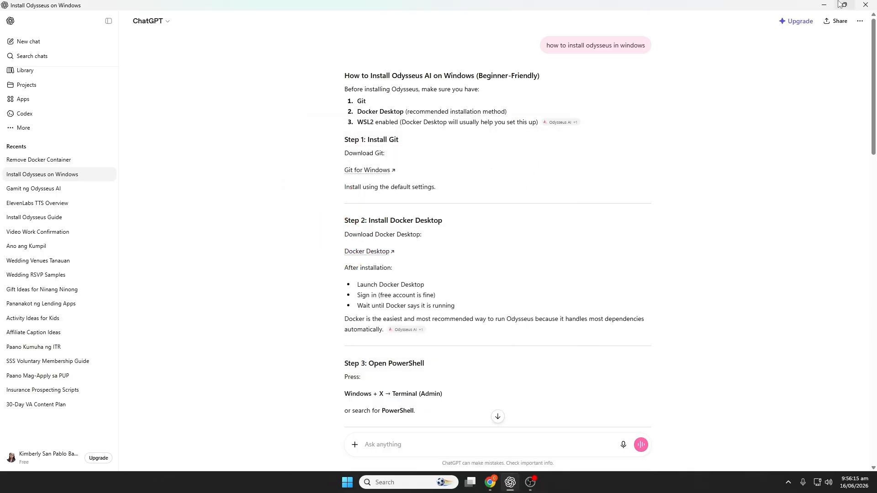
Minimize the installation guide and launch Docker Desktop from its desktop shortcut.
click(824, 5)
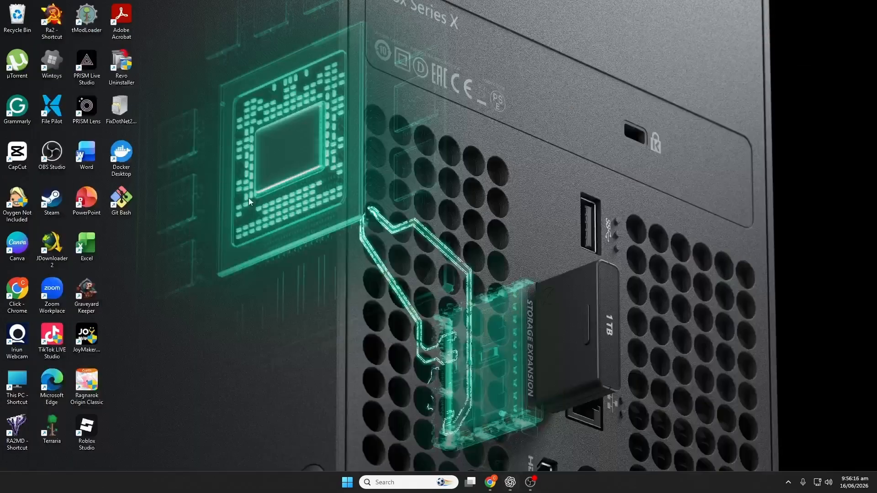
double_click(131, 154)
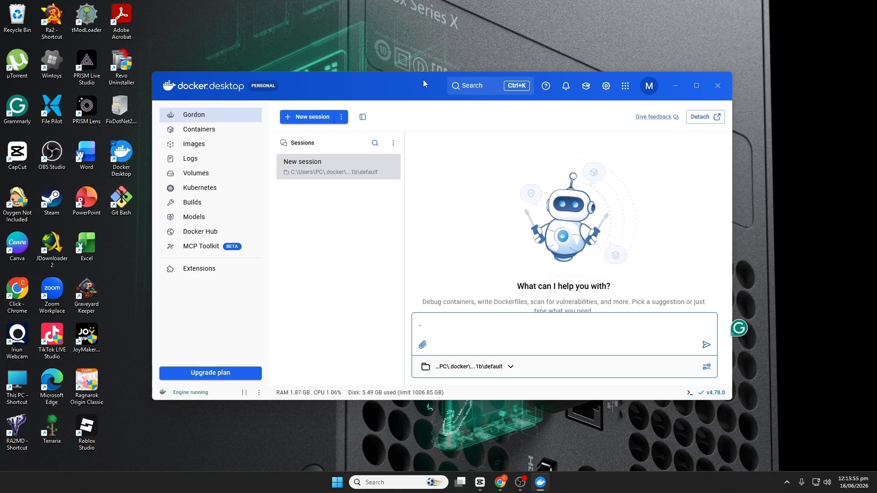
click(335, 421)
click(335, 421)
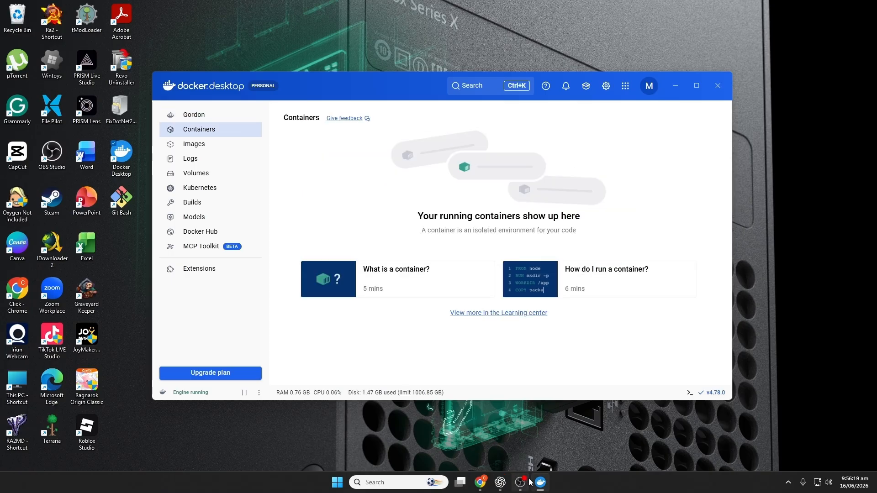
Return to ChatGPT, highlight the guide's Step 3 terminal instruction, and open Command Prompt.
click(501, 483)
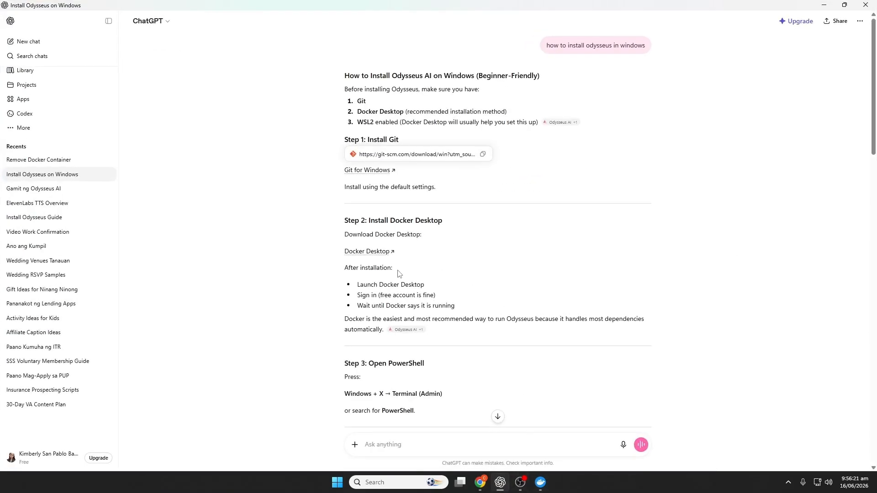
scroll(329, 326, down, 3)
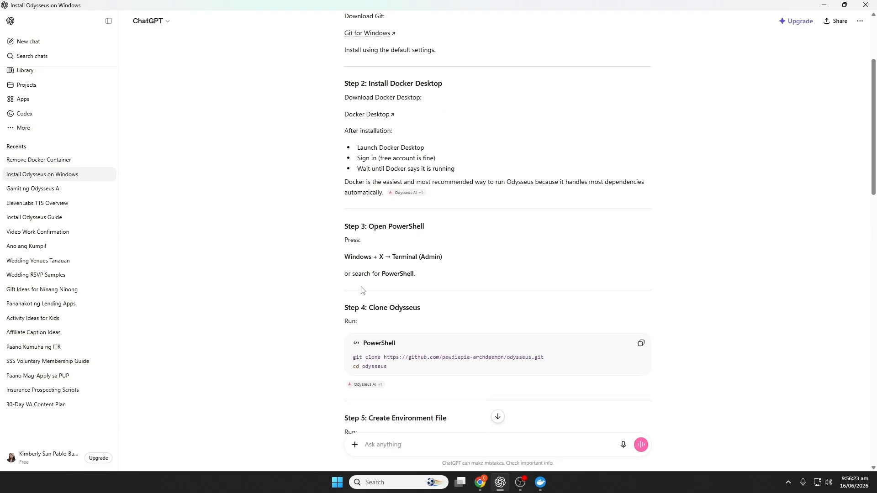
drag(344, 255, 446, 259)
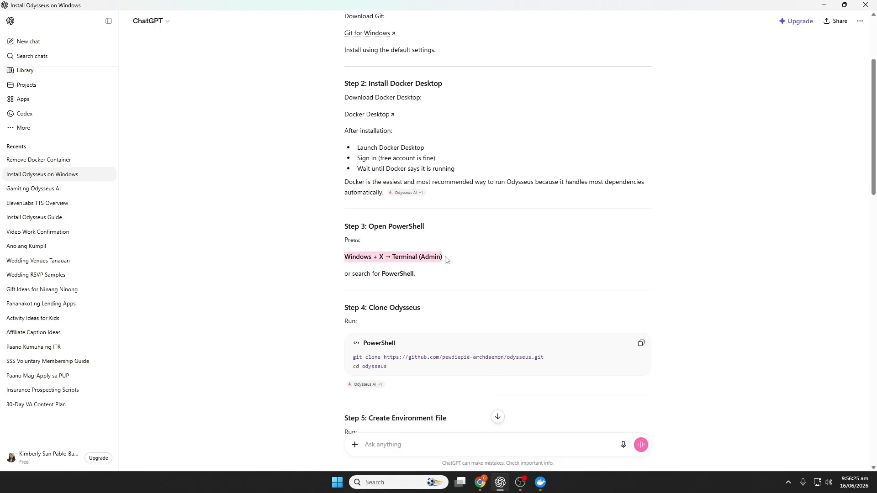
key(super)
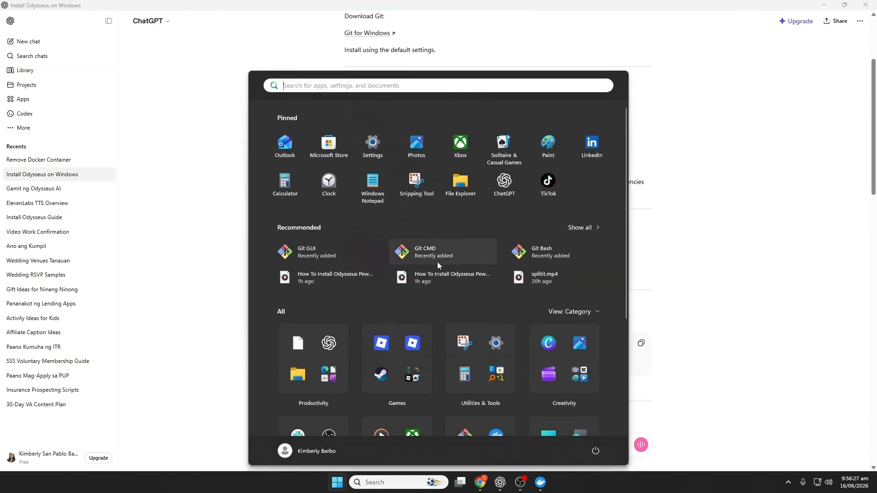
text(cmd)
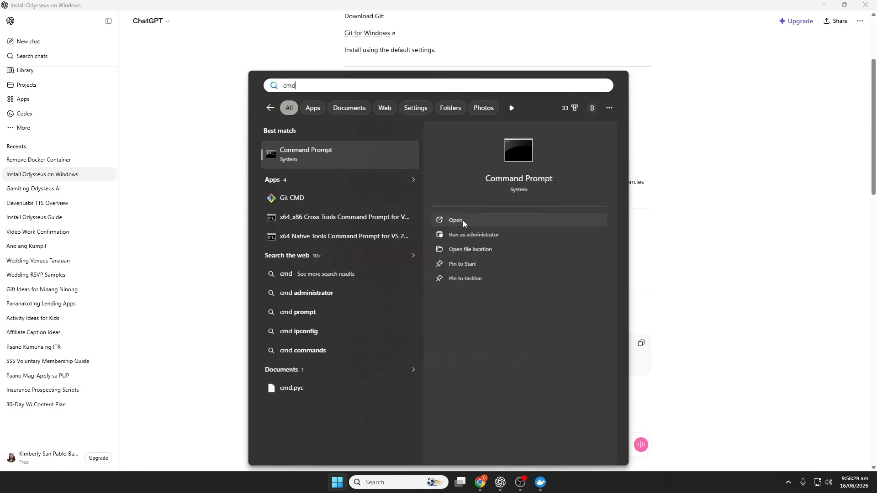
click(462, 221)
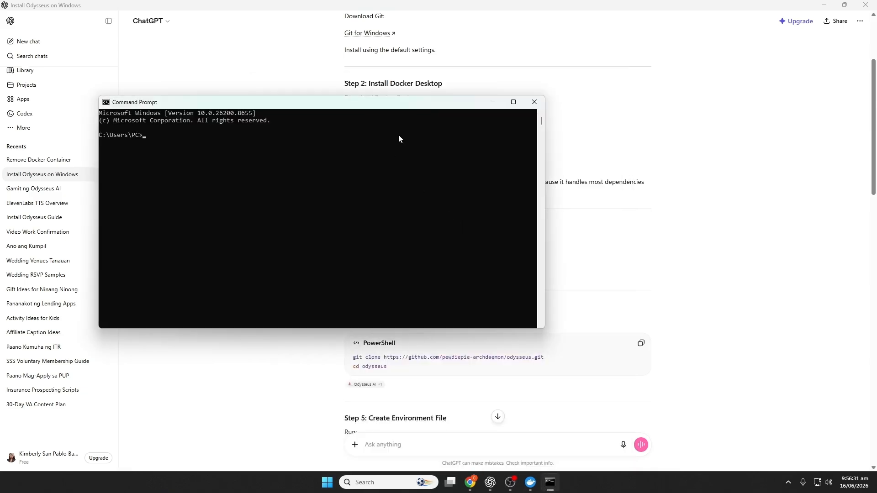
click(641, 343)
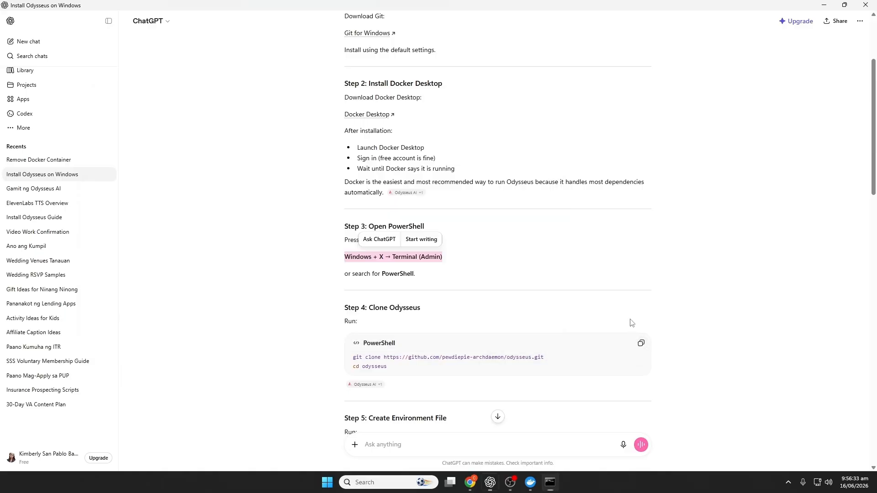
click(641, 343)
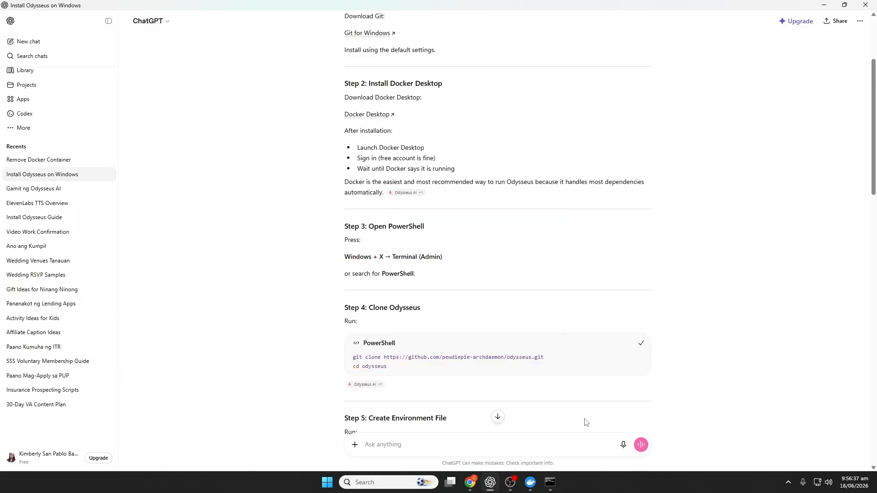
click(550, 483)
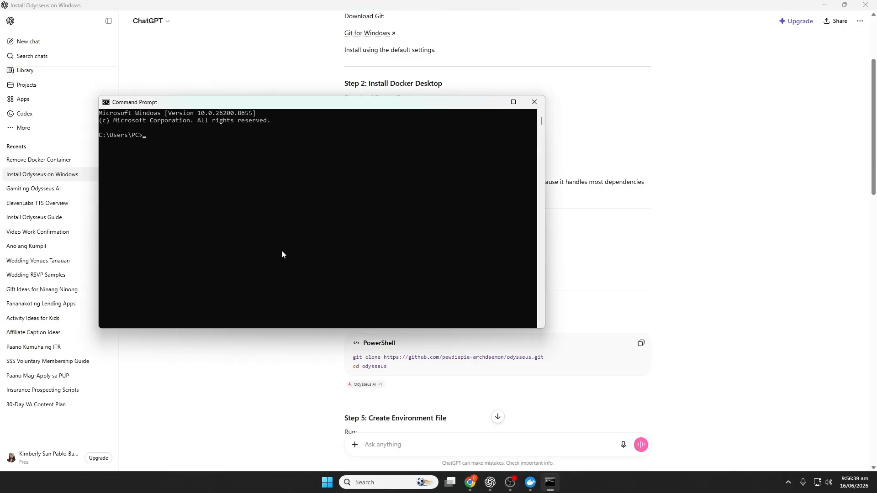
key(ctrl+v)
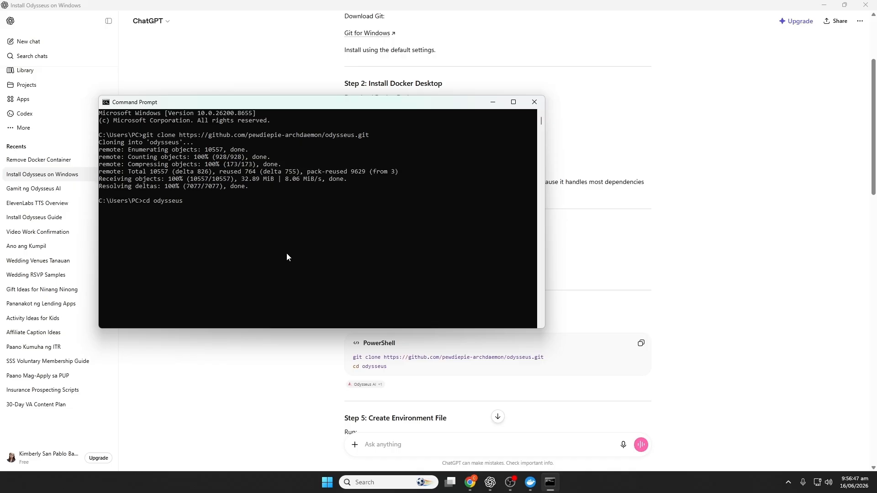
Check the guide's Step 5 for creating the environment file and close the Command Prompt window used for cloning.
click(317, 393)
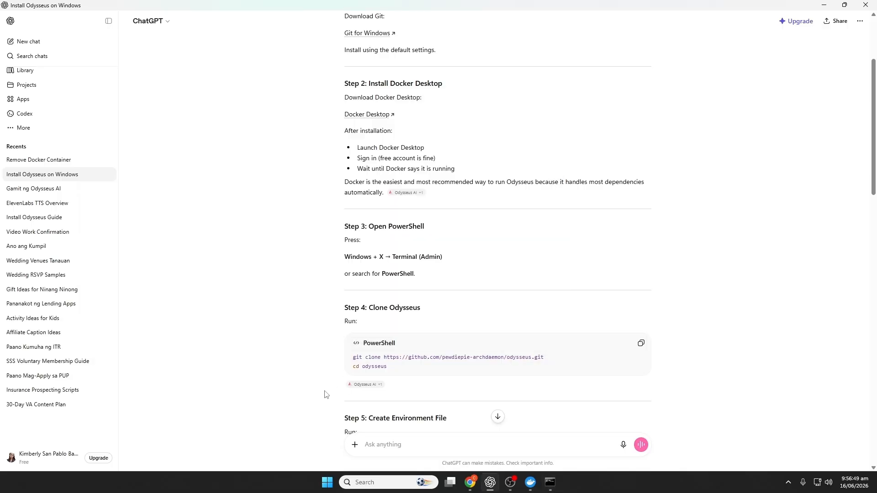
scroll(327, 393, down, 1)
scroll(332, 389, down, 2)
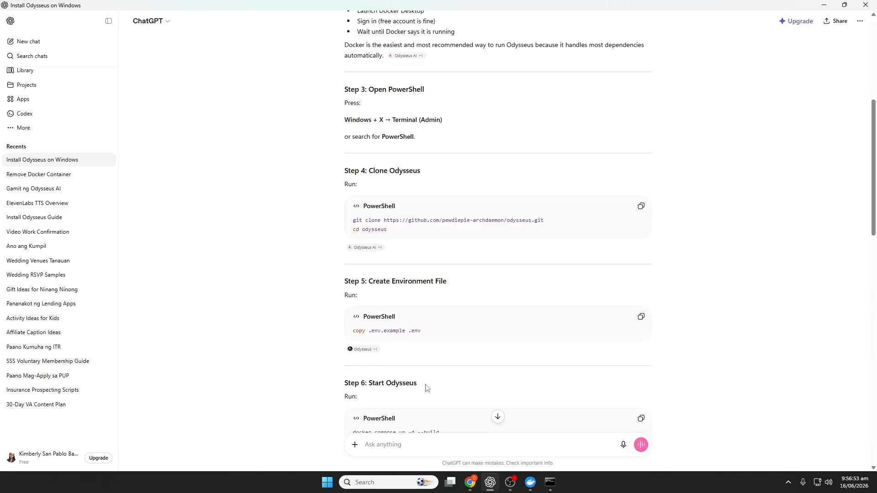
click(550, 482)
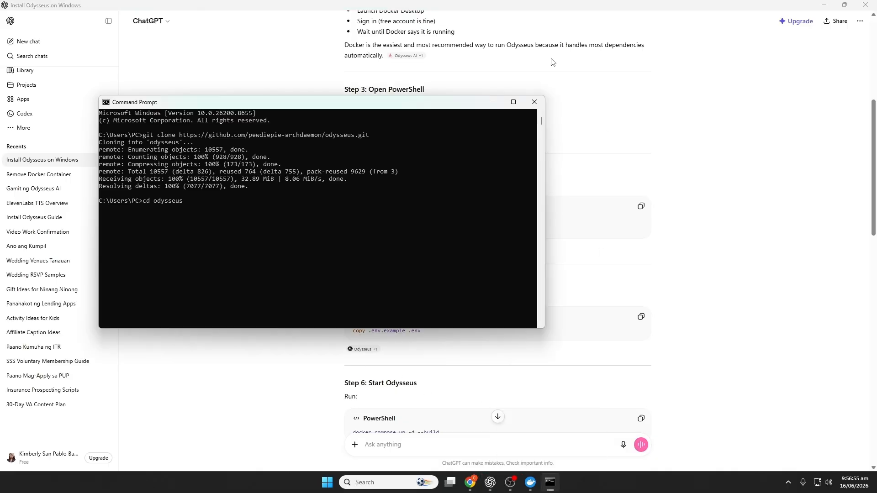
click(535, 104)
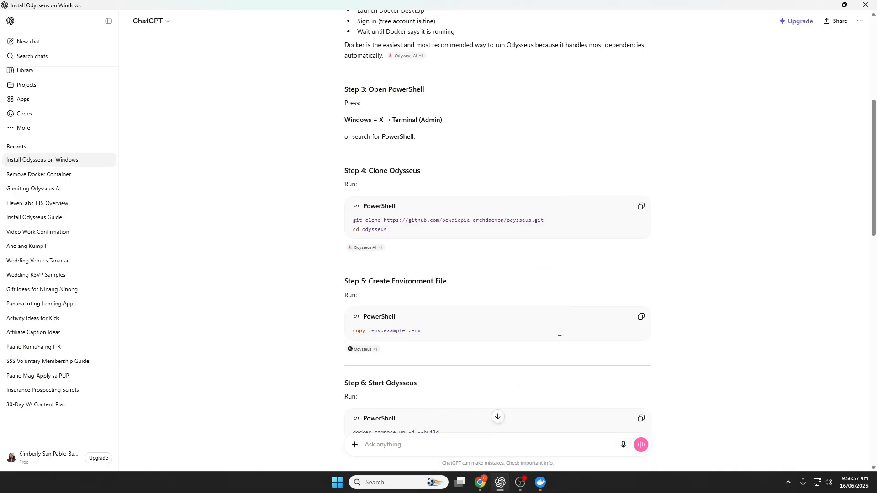
Open a new Command Prompt and try to create the environment file with the Step 5 command copy .env.example .env.
click(385, 481)
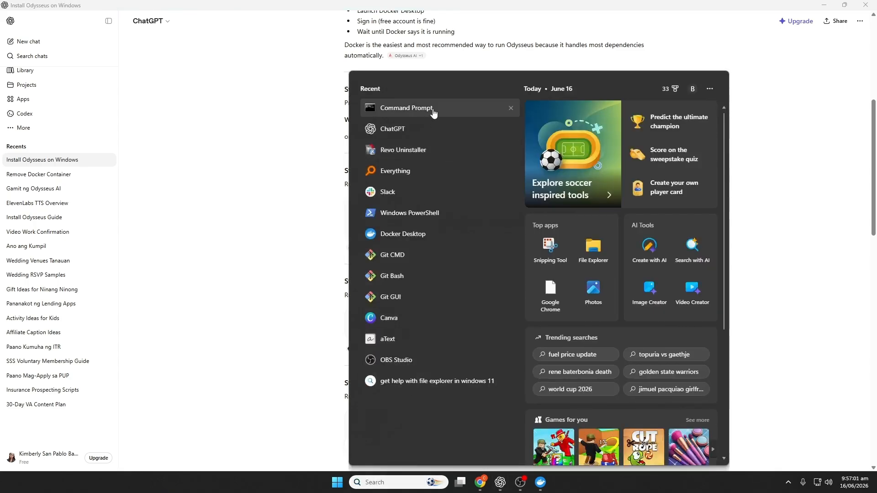
click(433, 113)
click(348, 377)
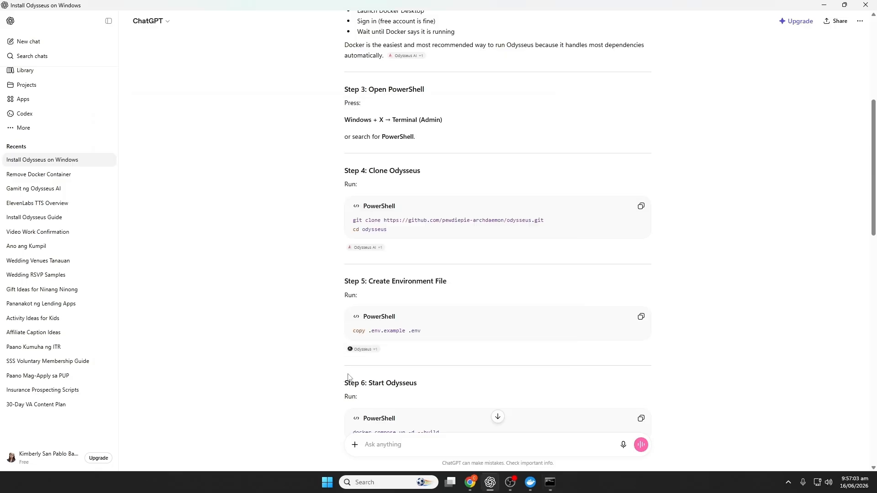
click(641, 317)
click(548, 483)
key(ctrl+v)
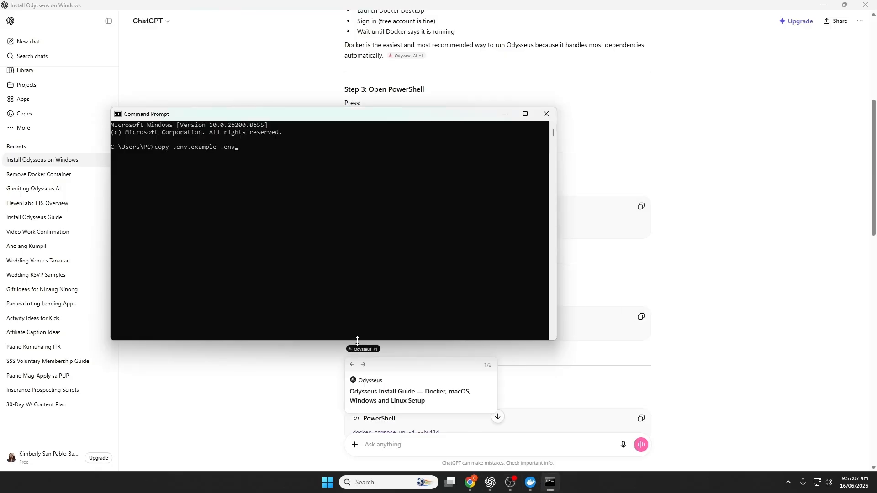
key(Return)
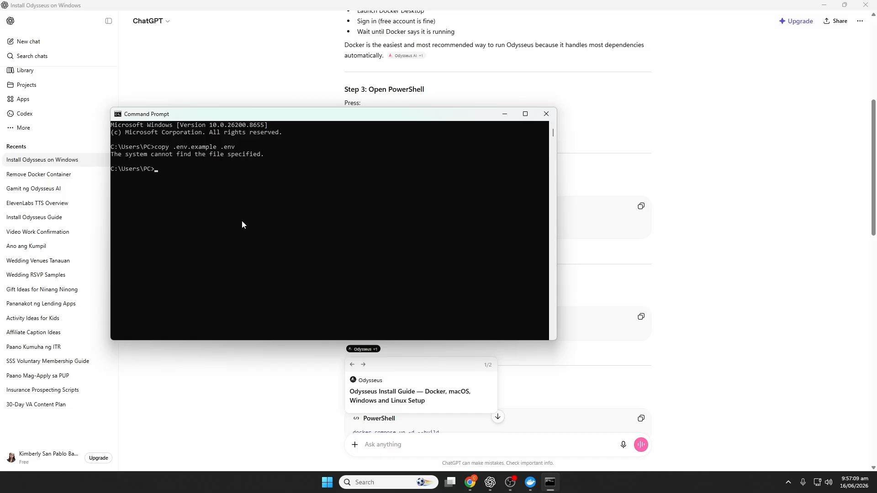
Copy the guide's Step 6 command docker compose up -d --build and run it in Command Prompt to start Odysseus.
click(290, 392)
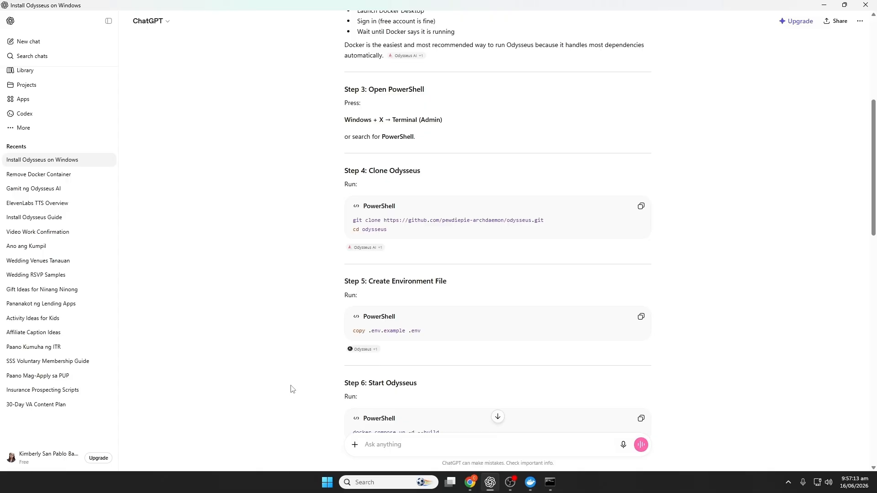
scroll(302, 344, down, 1)
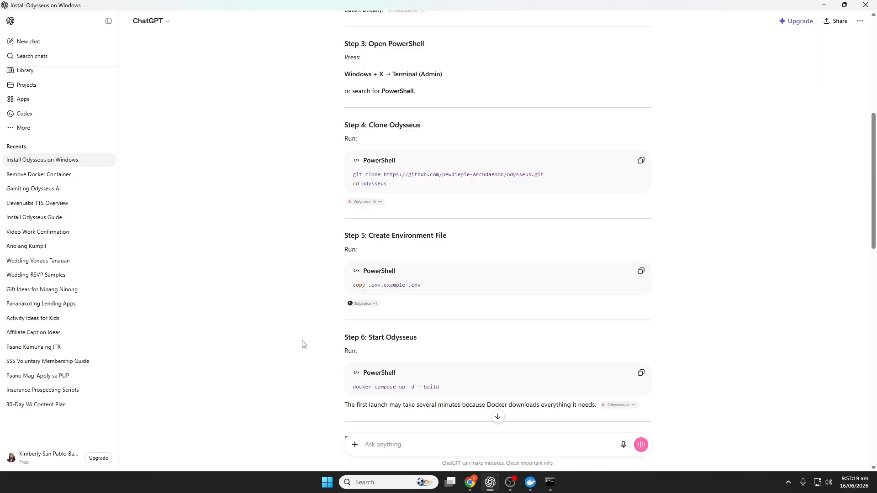
click(641, 372)
click(550, 482)
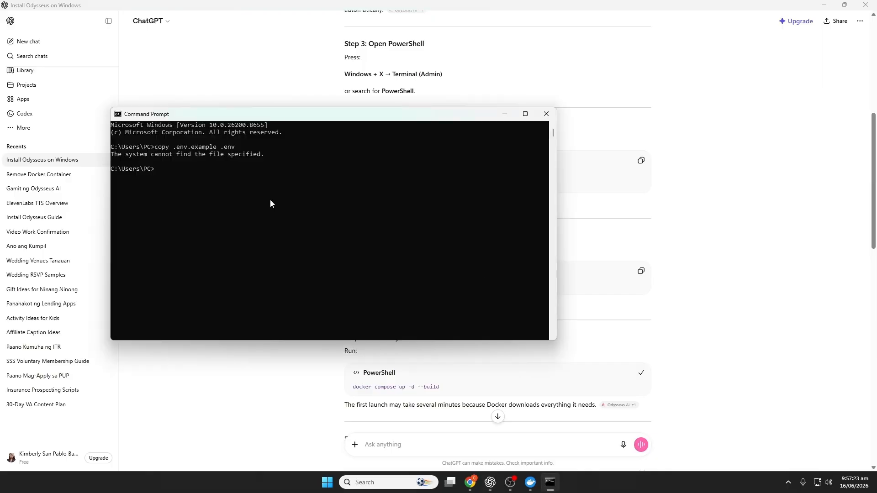
key(ctrl+v)
key(Return)
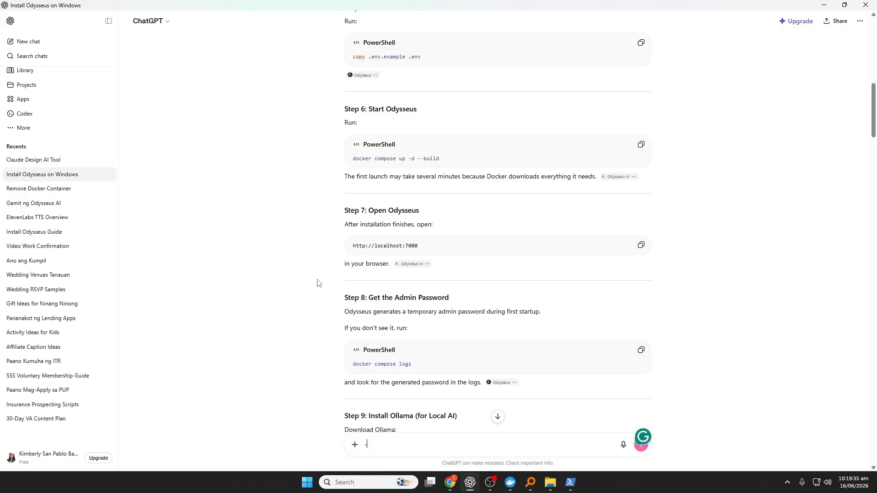
drag(430, 246, 352, 243)
right_click(359, 247)
click(368, 258)
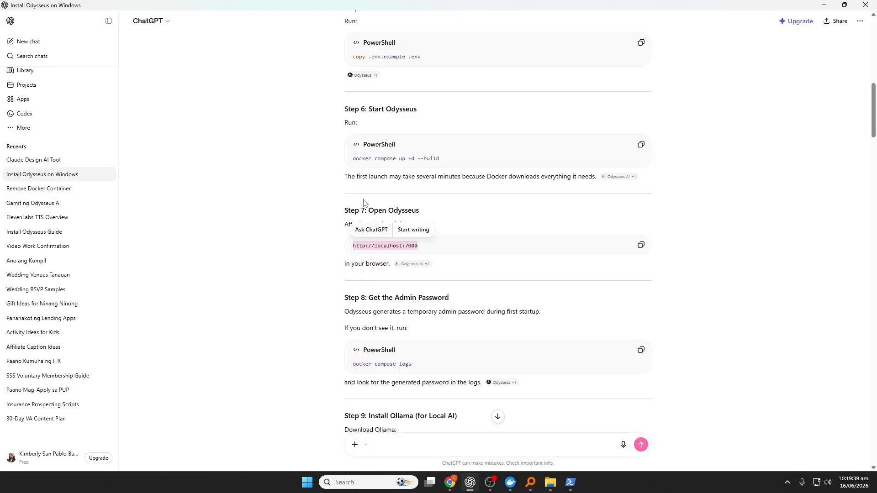
click(450, 482)
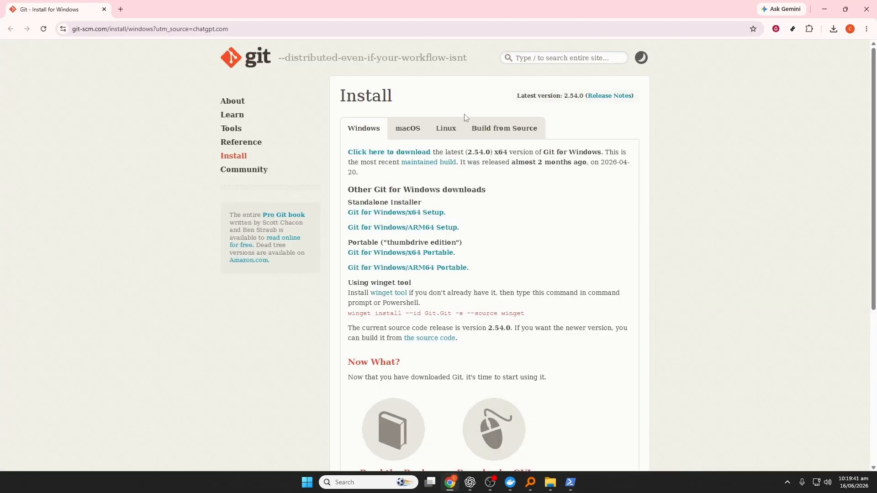
click(121, 9)
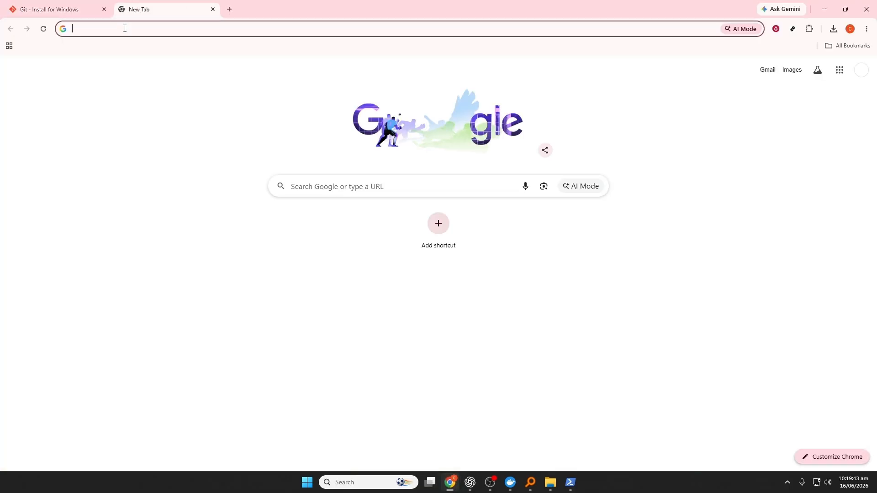
right_click(125, 29)
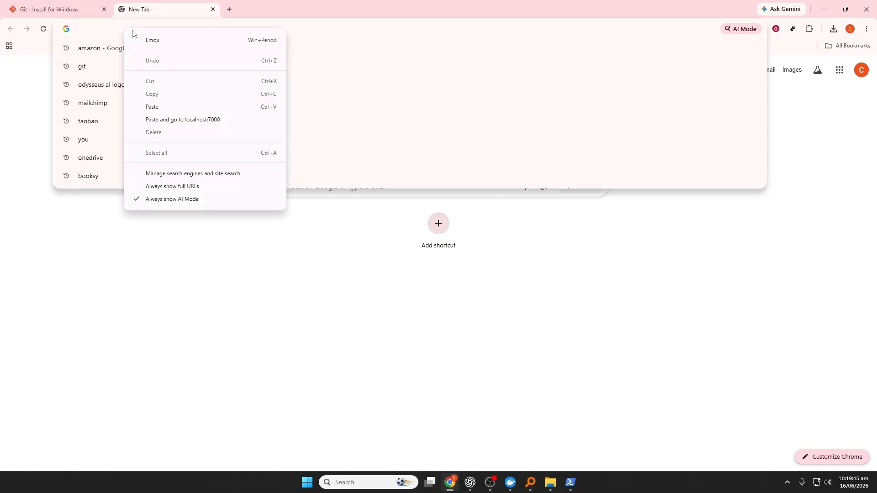
click(161, 109)
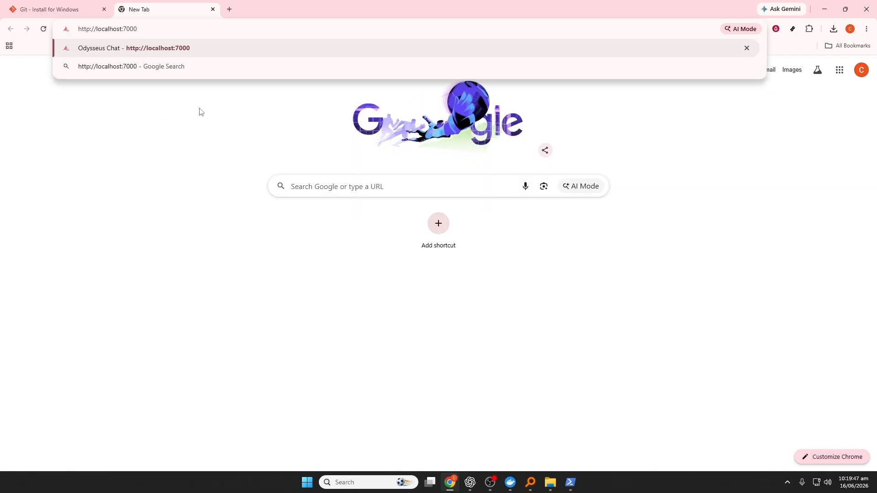
key(Return)
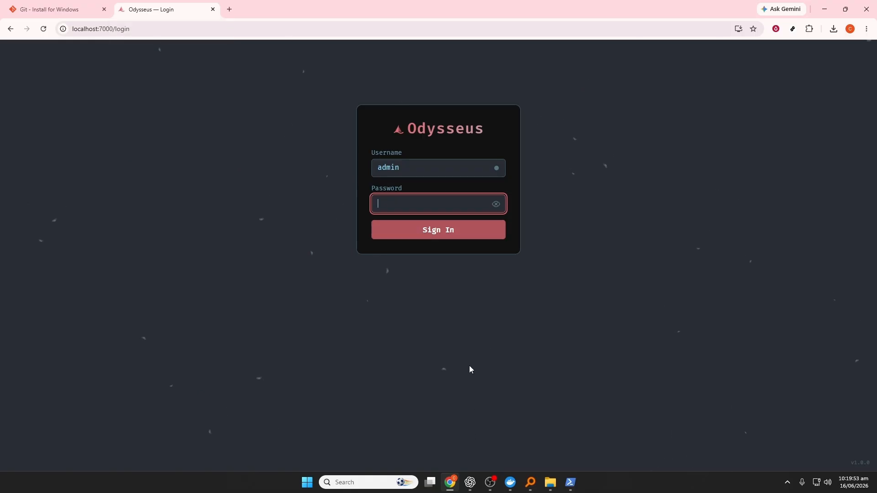
Copy the guide's Step 8 command docker compose logs, then find and copy the temporary admin password in the PowerShell logs.
click(470, 482)
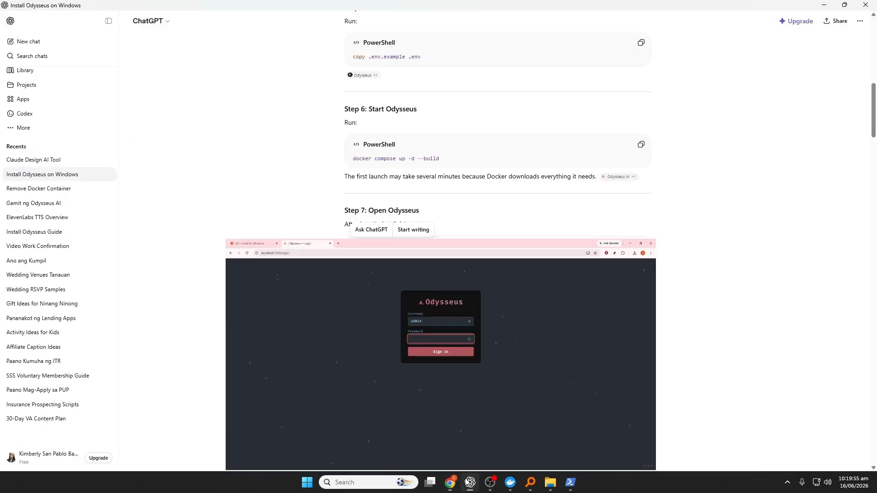
click(641, 350)
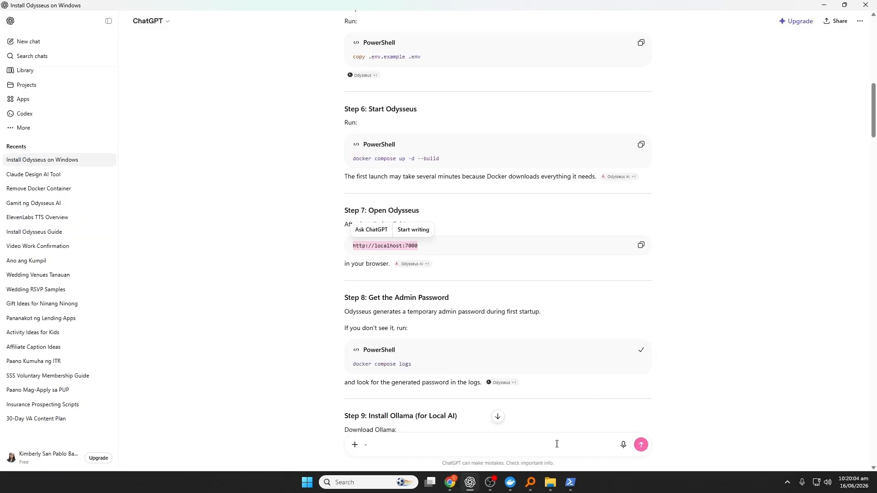
mouse_move(570, 482)
click(571, 440)
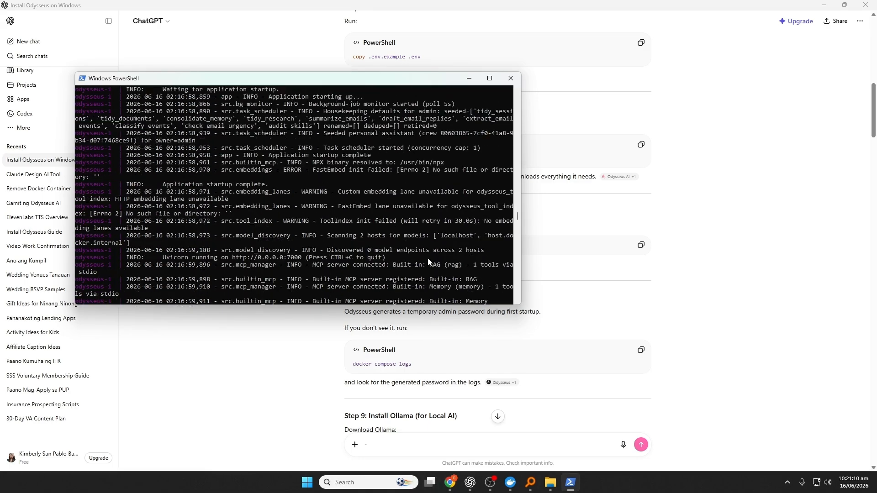
scroll(292, 192, up, 5)
drag(229, 170, 315, 173)
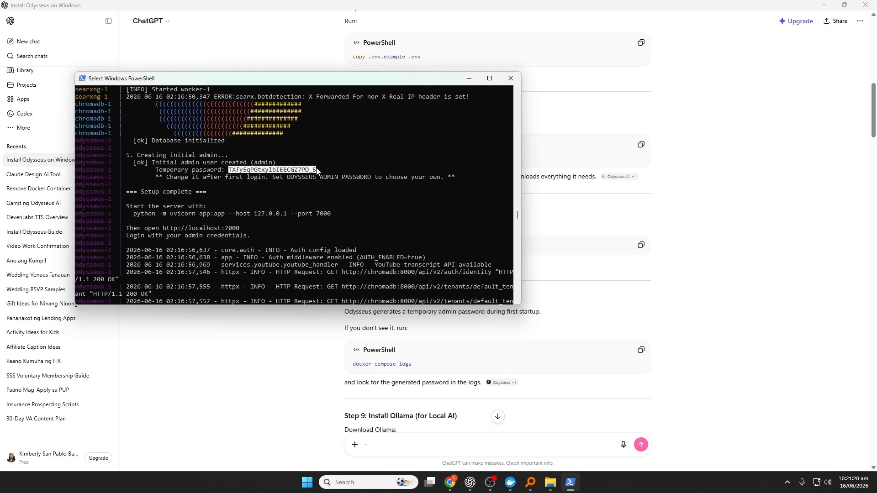
right_click(315, 172)
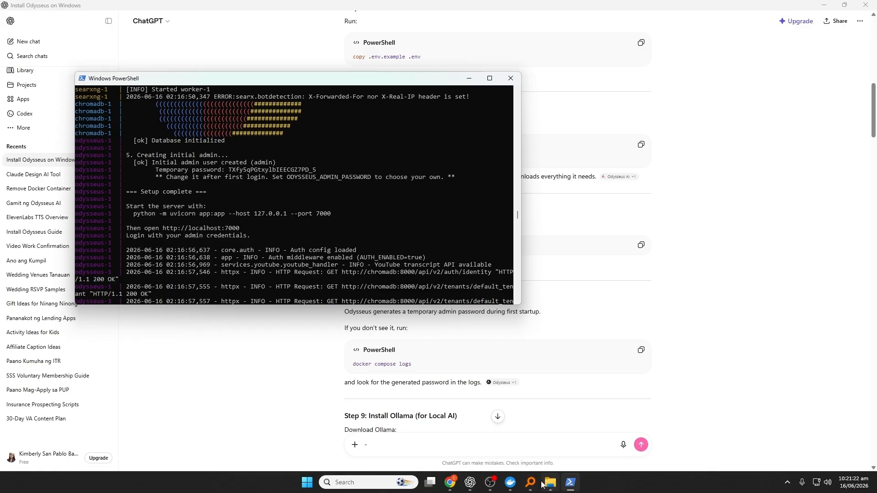
Switch to Chrome and sign in to Odysseus as admin, entering the copied temporary password.
click(452, 483)
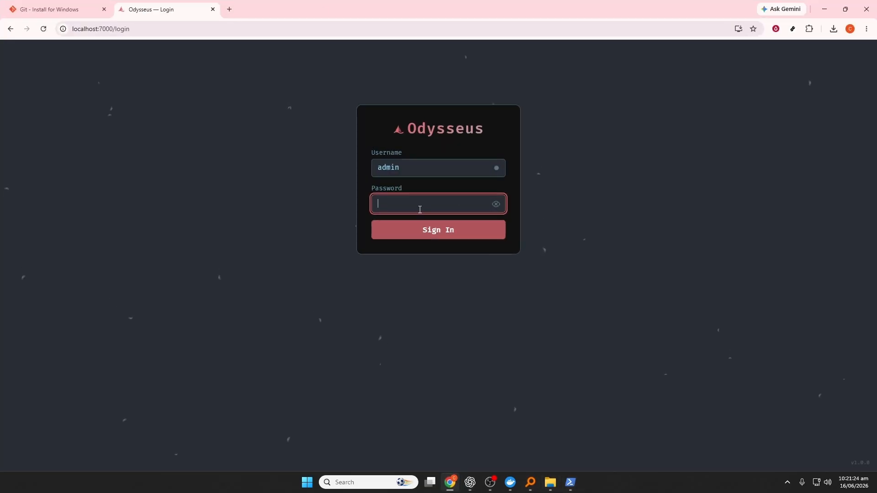
key(ctrl+v)
click(428, 235)
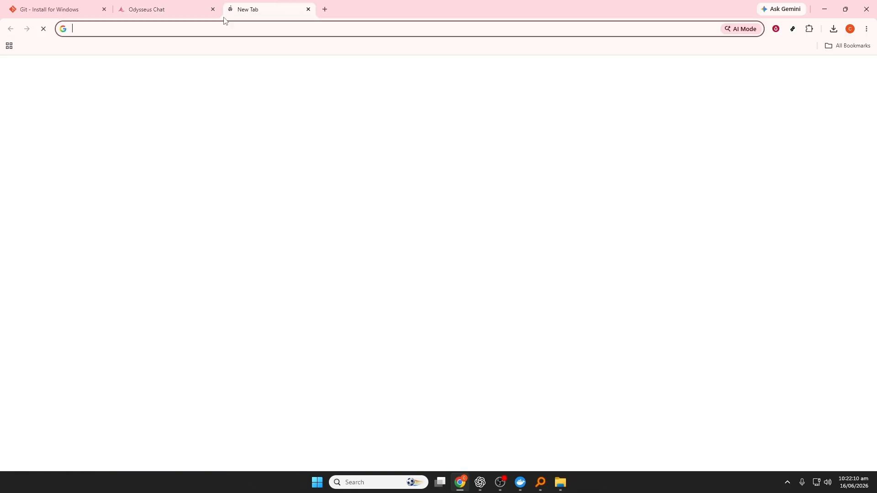
Open ollama.com/download/windows in the new browser tab and download the Ollama installer for Windows.
click(220, 28)
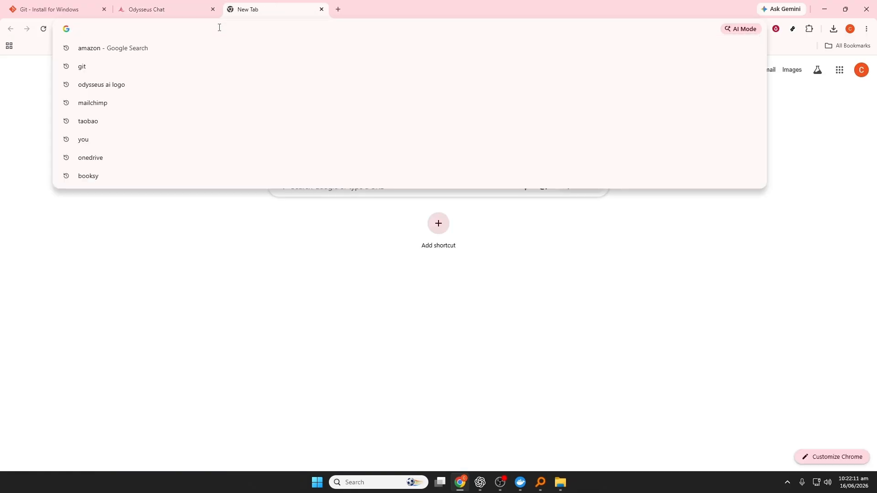
text(ollam)
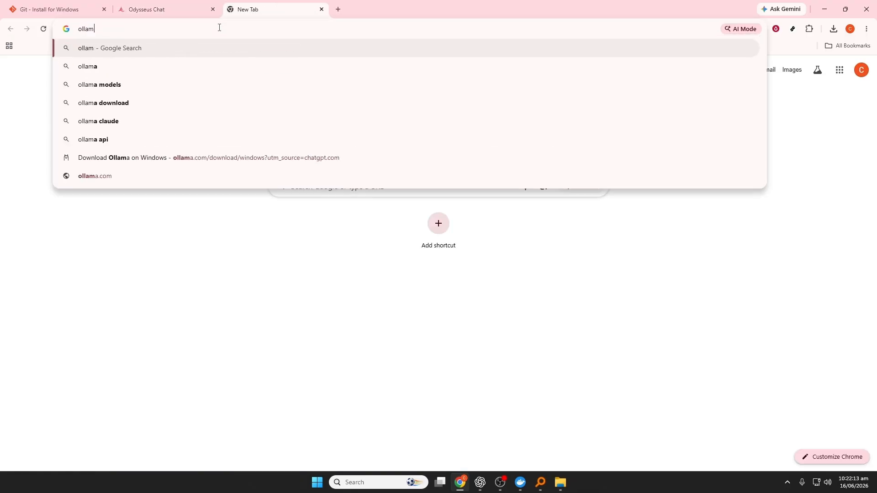
click(274, 157)
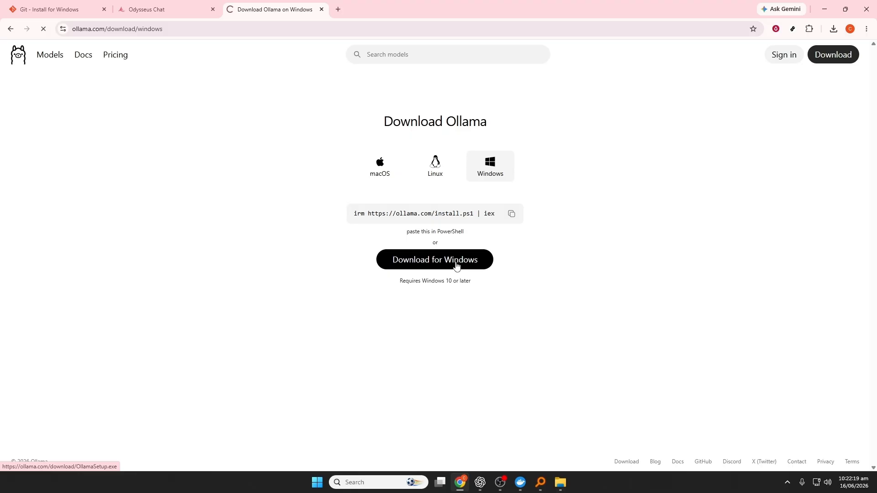
click(456, 264)
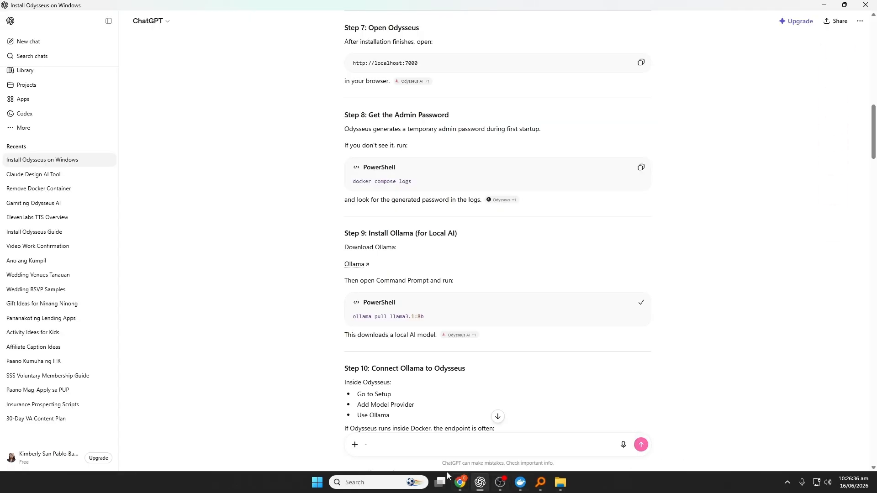
Open Windows PowerShell and run the guide's Step 9 command ollama pull llama3.1:8b to download the model.
click(317, 483)
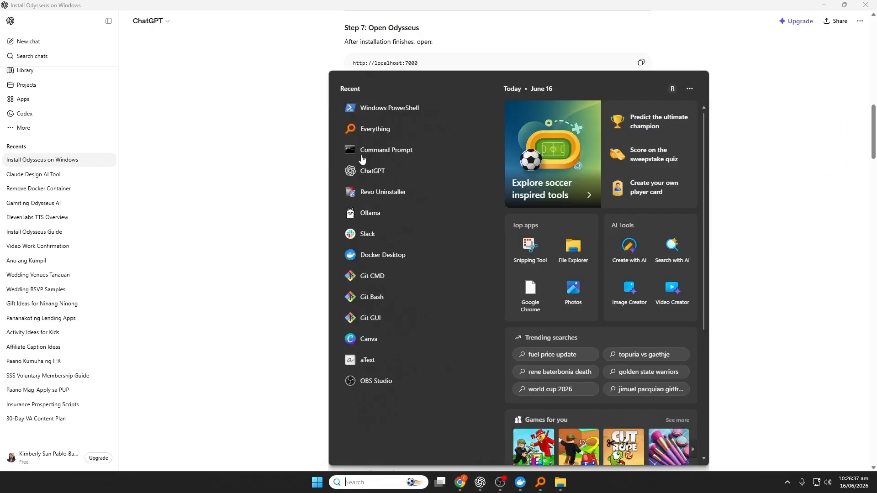
click(345, 108)
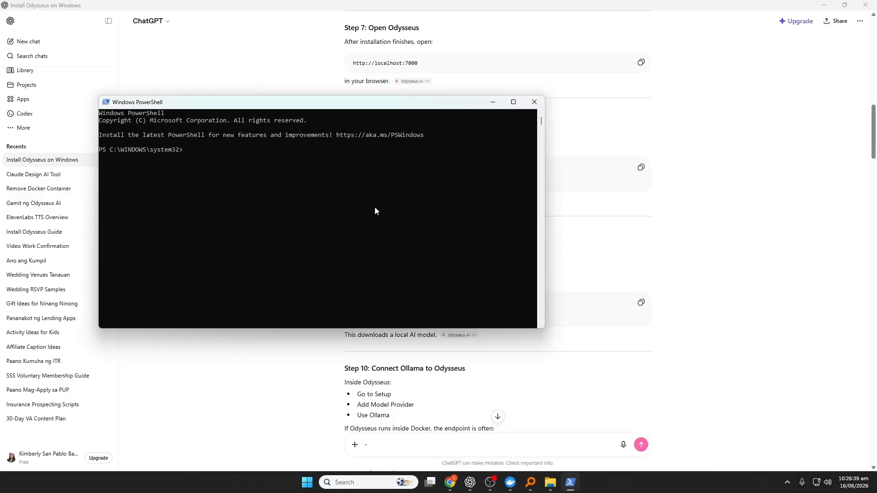
right_click(375, 211)
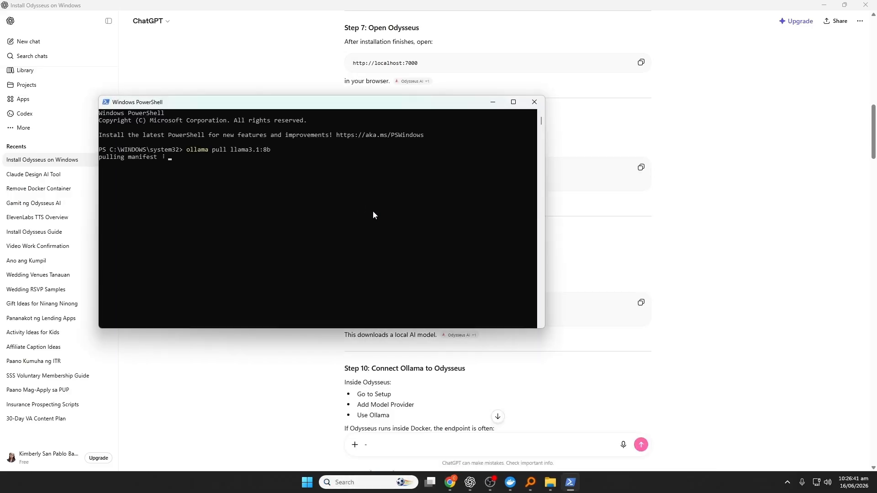
scroll(563, 449, down, 3)
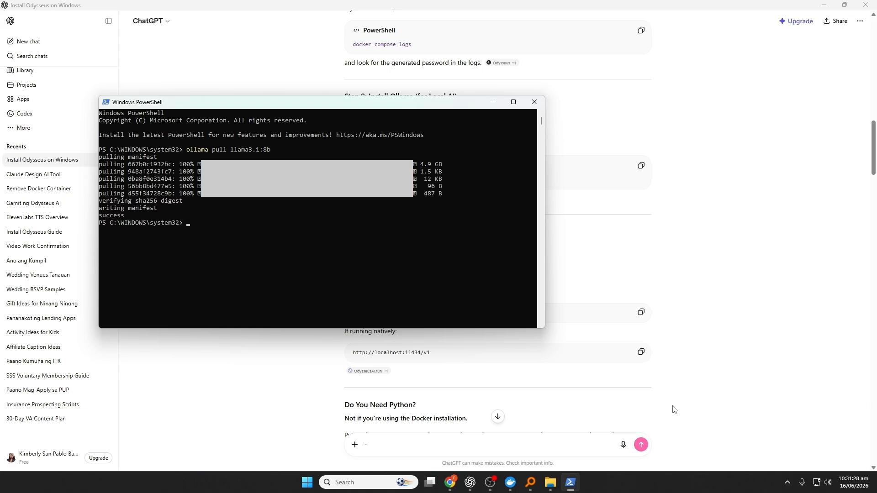
click(720, 277)
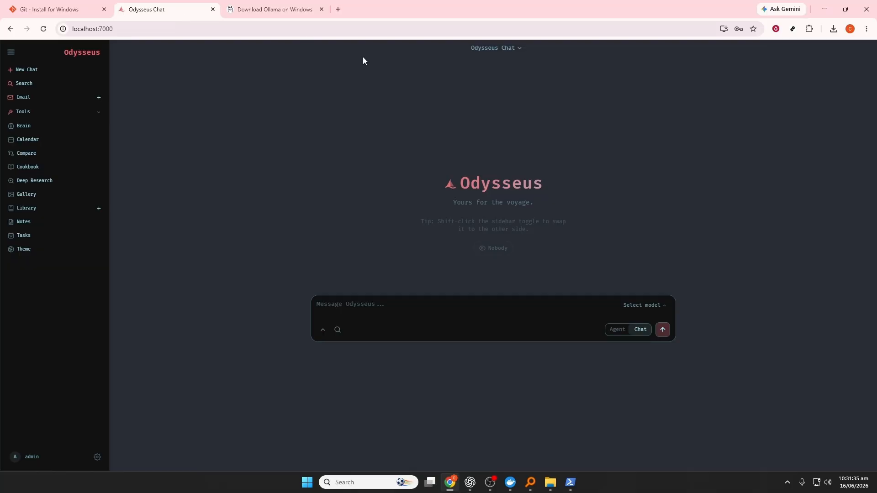
click(653, 305)
click(660, 282)
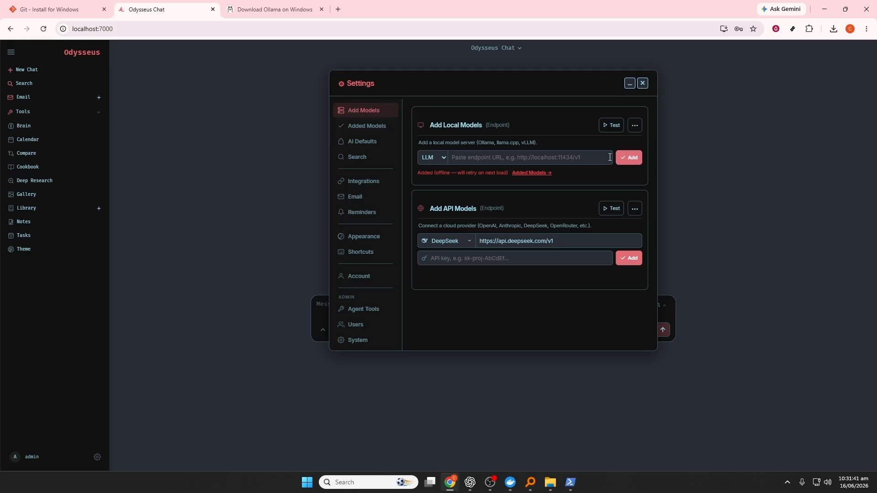
click(504, 160)
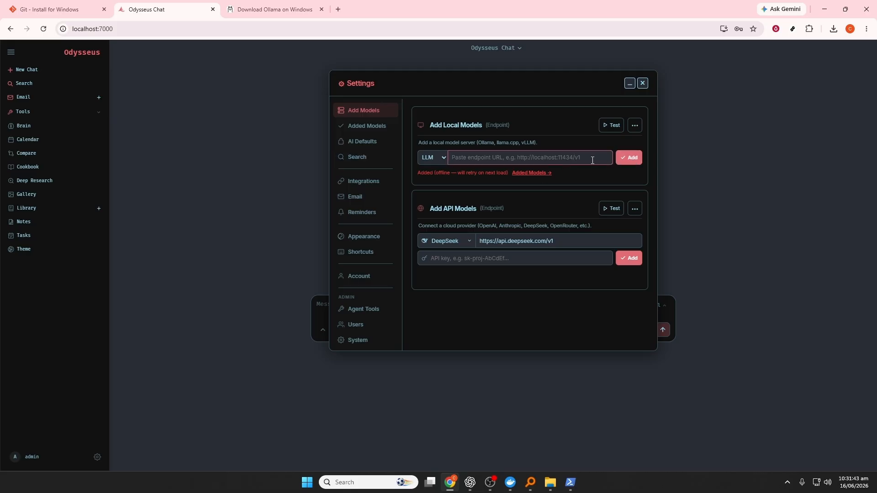
click(625, 159)
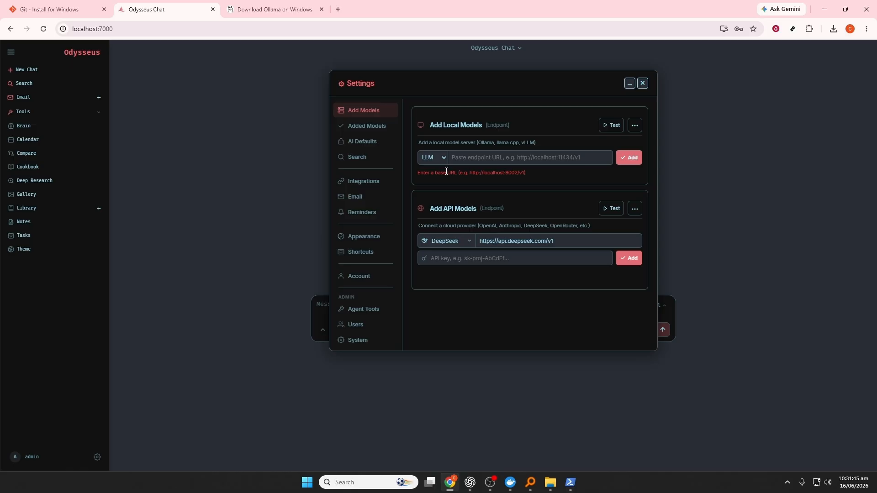
click(441, 155)
click(443, 156)
click(635, 126)
click(602, 161)
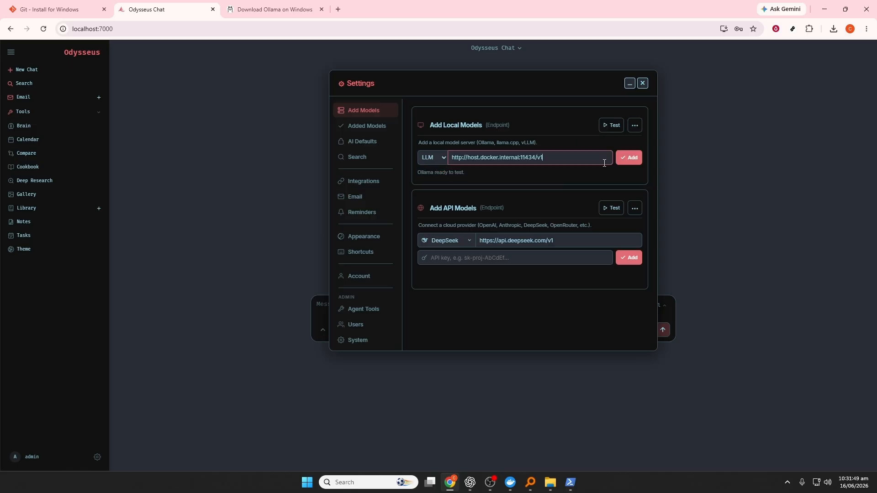
click(632, 163)
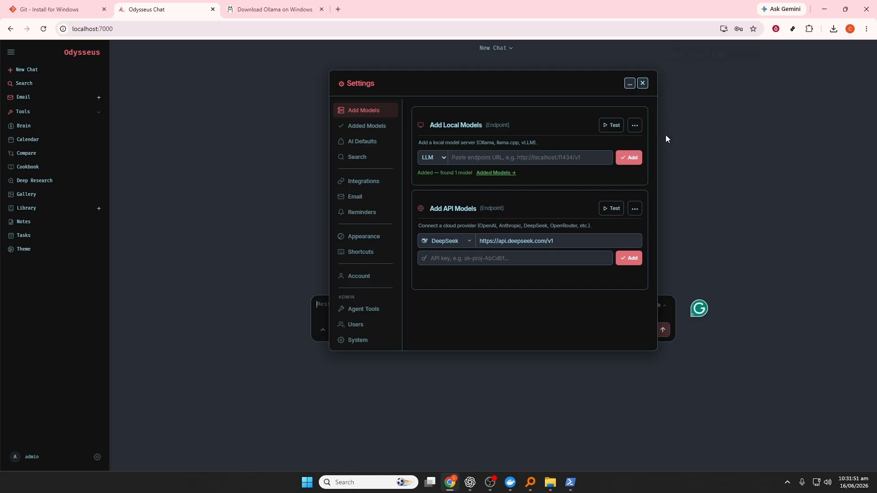
click(643, 83)
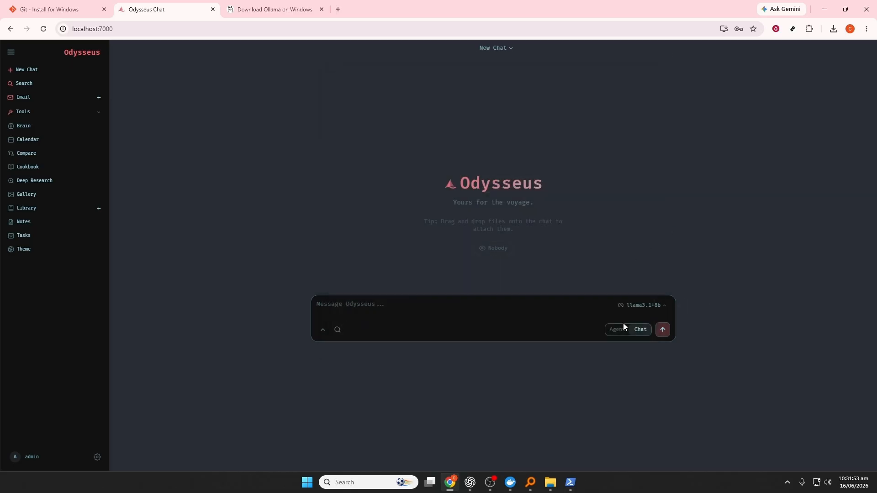
Send the chat message "hello" to llama3.1:8b and clear the stray dash from the new chat's message box.
click(469, 310)
text(hello)
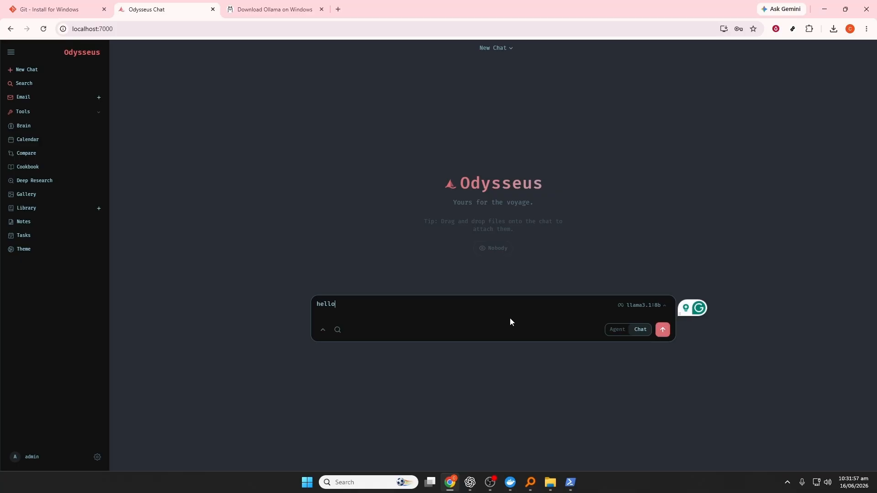
key(Return)
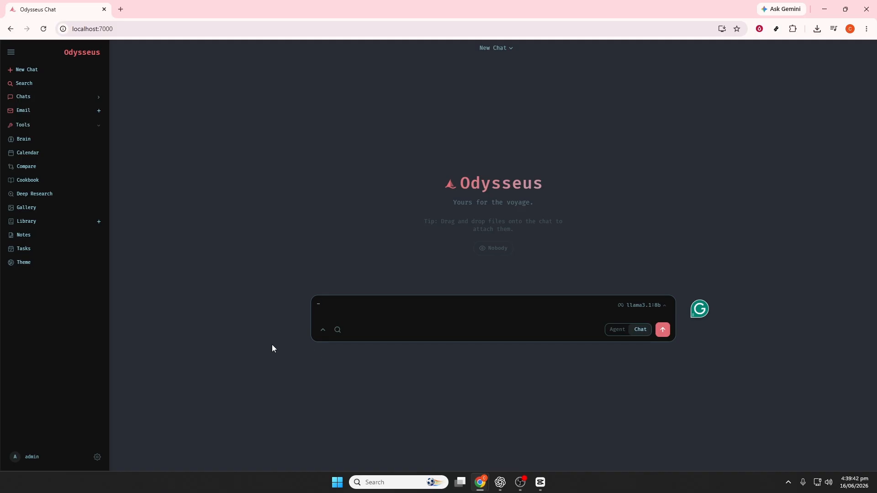
key(BackSpace)
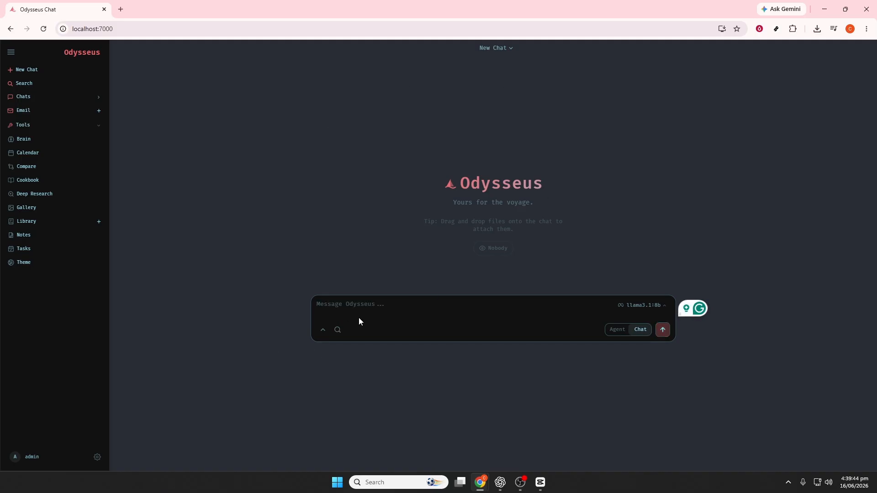